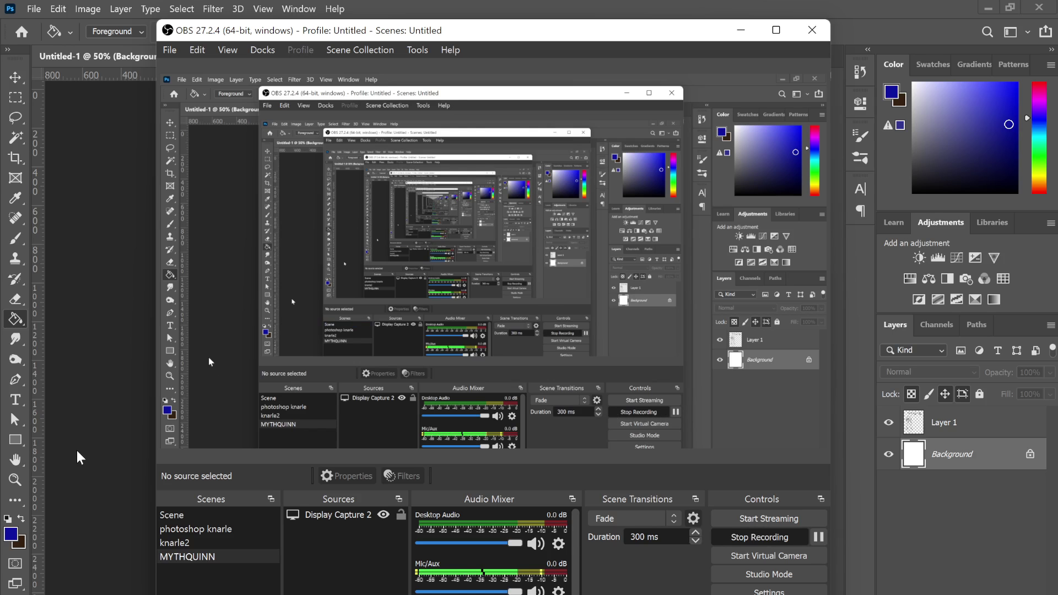
# Switch to the Photoshop document and duplicate Layer 1
pyautogui.click(78, 450)
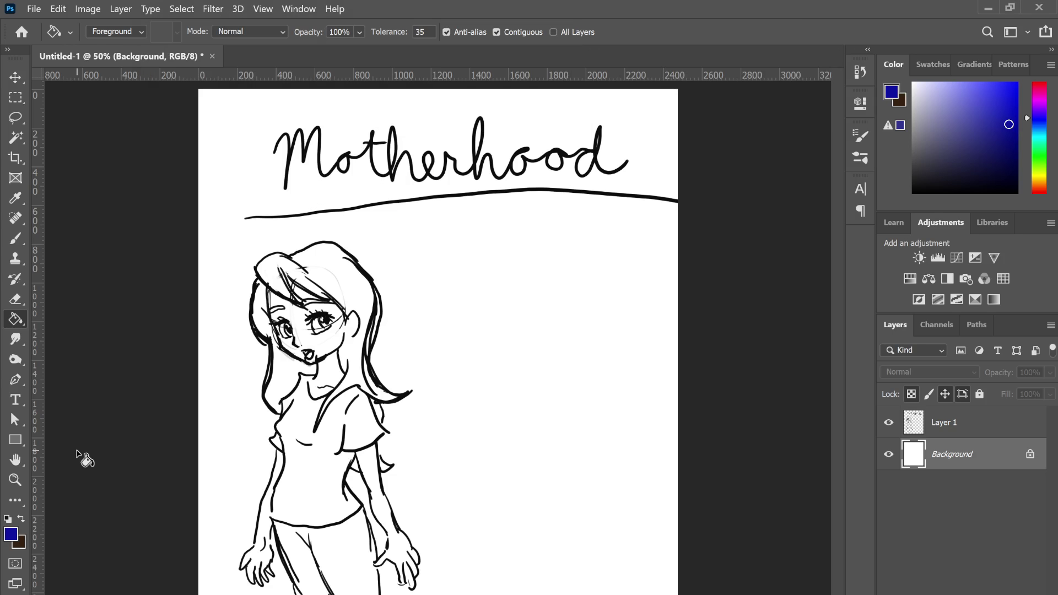
pyautogui.click(961, 434)
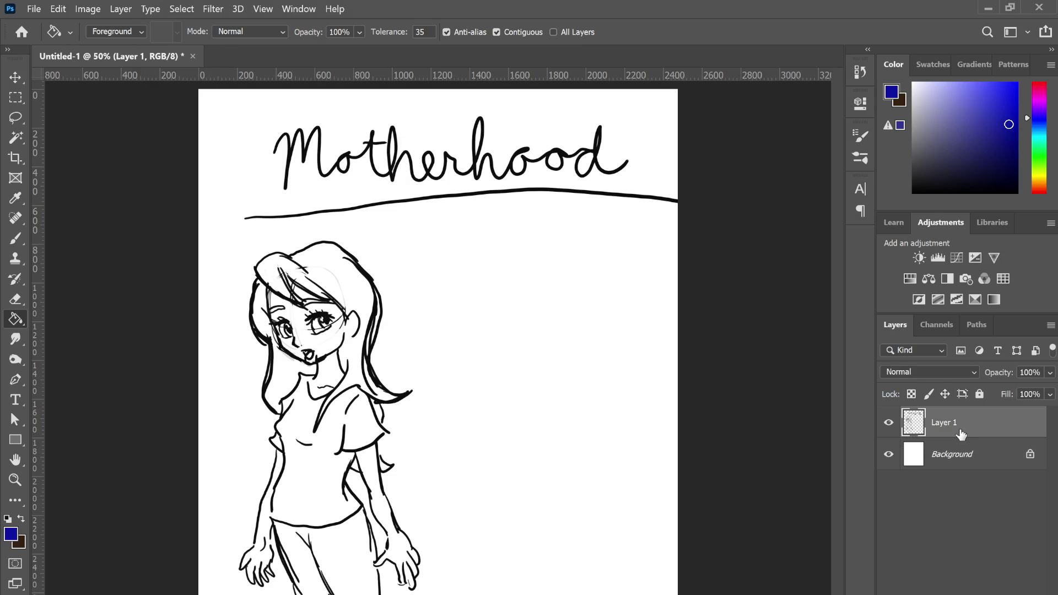
pyautogui.hotkey('ctrl', 'j')
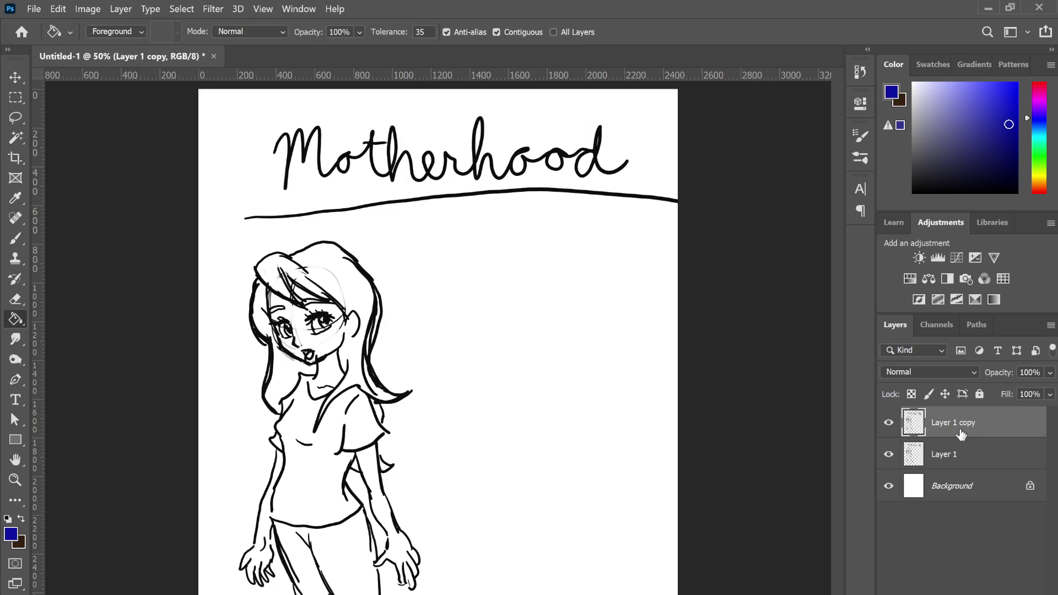
# On Layer 1, sketch a child's head circle, jaw and ear beside the woman with a black size 30 brush
pyautogui.click(943, 450)
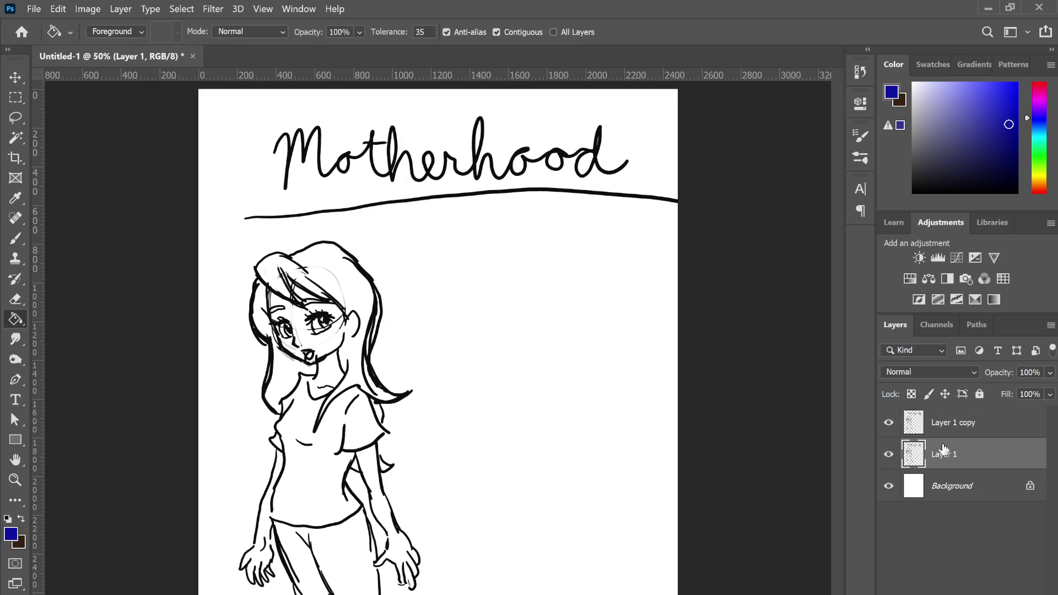
pyautogui.click(918, 190)
pyautogui.press('b')
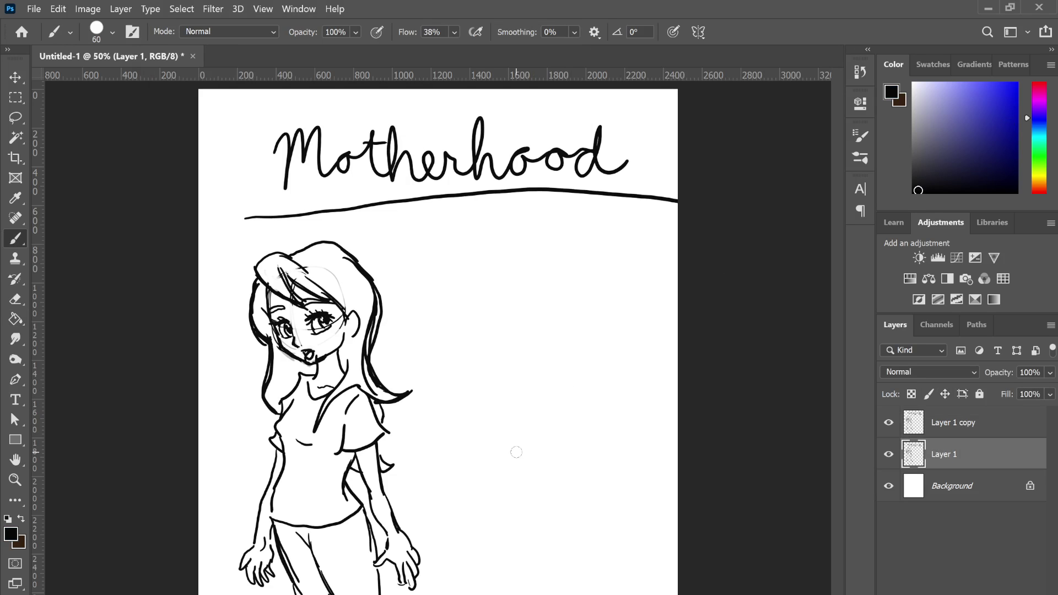
pyautogui.press('[')
pyautogui.press('[')
pyautogui.press('[')
pyautogui.moveTo(503, 441)
pyautogui.mouseDown()
pyautogui.moveTo(515, 489)
pyautogui.moveTo(460, 502)
pyautogui.moveTo(475, 519)
pyautogui.mouseUp()
pyautogui.moveTo(519, 481)
pyautogui.mouseDown()
pyautogui.moveTo(524, 499)
pyautogui.moveTo(469, 518)
pyautogui.mouseUp()
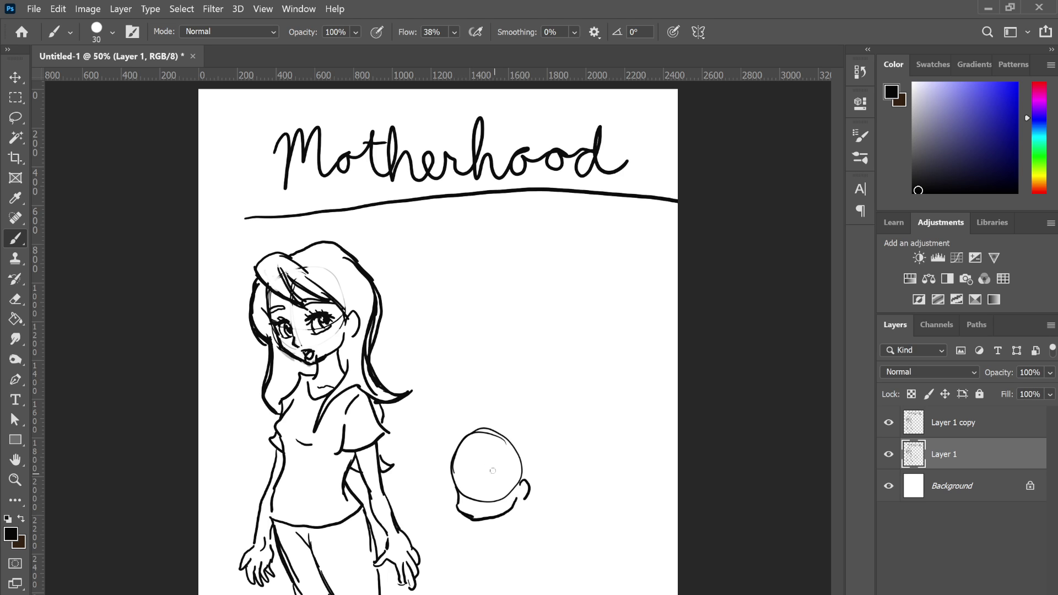
# Draw the child's fringe and short tousled hair, and erase the head's construction circle with the size 40 Eraser
pyautogui.moveTo(466, 448)
pyautogui.mouseDown()
pyautogui.moveTo(486, 483)
pyautogui.moveTo(508, 466)
pyautogui.moveTo(524, 480)
pyautogui.moveTo(516, 489)
pyautogui.mouseUp()
pyautogui.moveTo(468, 453)
pyautogui.mouseDown()
pyautogui.moveTo(440, 493)
pyautogui.moveTo(455, 496)
pyautogui.moveTo(424, 465)
pyautogui.moveTo(471, 417)
pyautogui.moveTo(509, 424)
pyautogui.moveTo(526, 415)
pyautogui.moveTo(543, 452)
pyautogui.moveTo(539, 486)
pyautogui.moveTo(527, 485)
pyautogui.mouseUp()
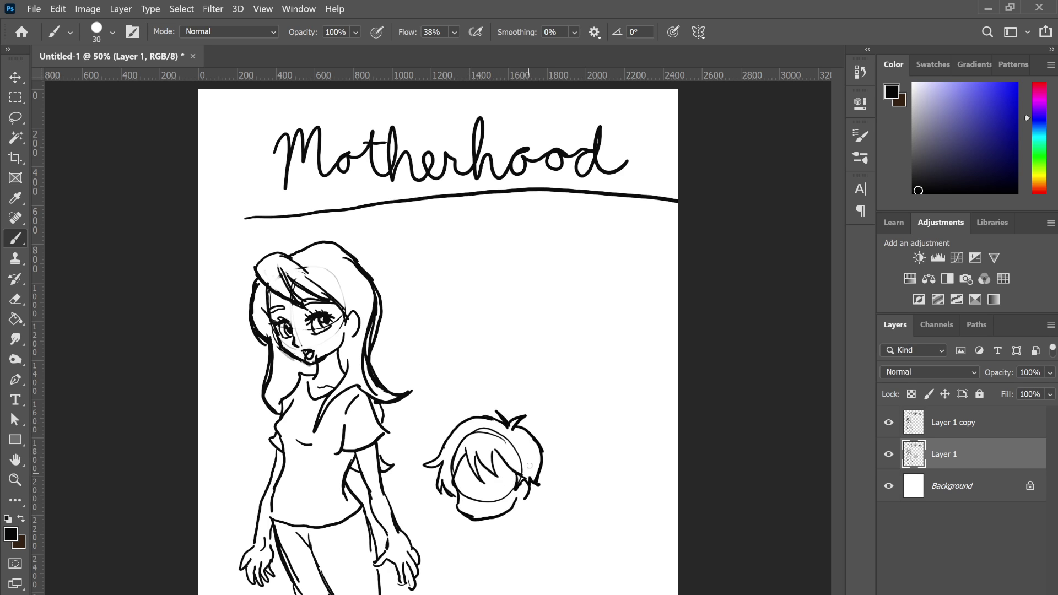
pyautogui.press('e')
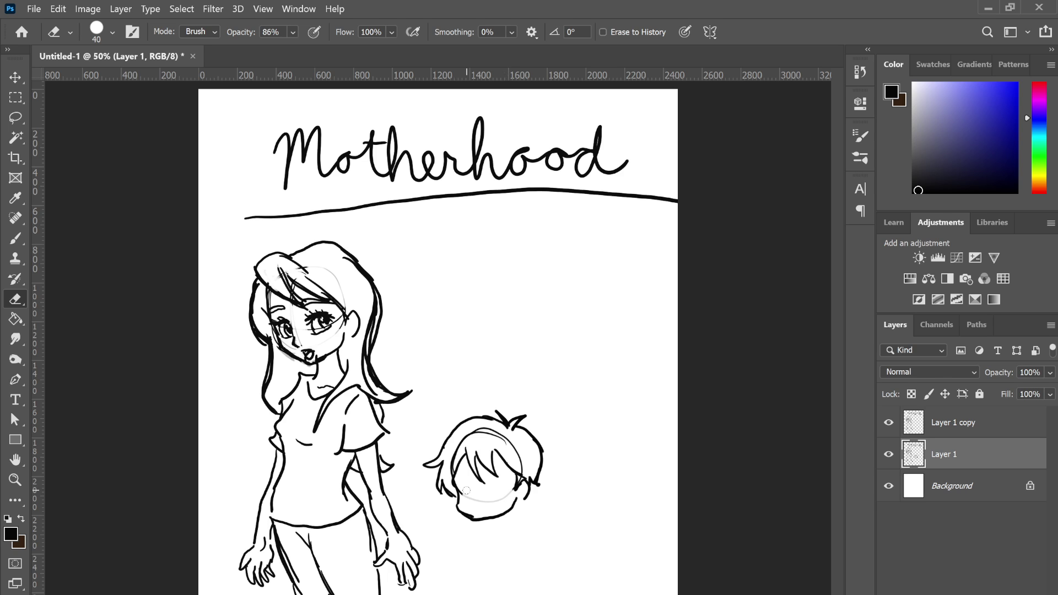
pyautogui.moveTo(467, 492); pyautogui.dragTo(508, 494)
pyautogui.moveTo(466, 439)
pyautogui.mouseDown()
pyautogui.moveTo(453, 459)
pyautogui.moveTo(491, 432)
pyautogui.moveTo(507, 443)
pyautogui.mouseUp()
# Brush in the child's eyes, eyebrows, nose and mouth
pyautogui.press('b')
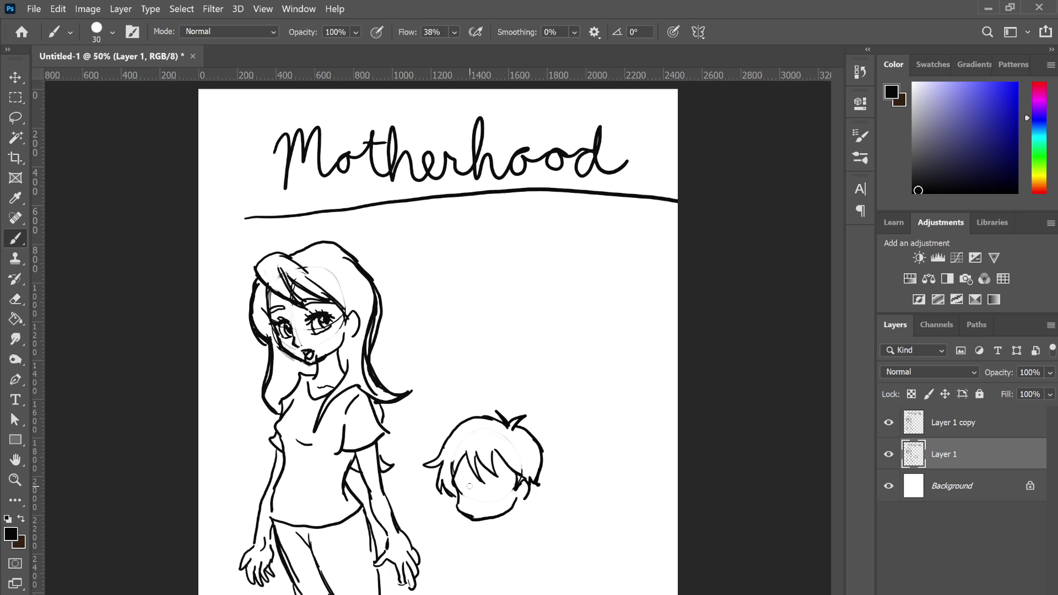
pyautogui.moveTo(470, 489)
pyautogui.mouseDown()
pyautogui.moveTo(461, 483)
pyautogui.moveTo(508, 488)
pyautogui.moveTo(470, 501)
pyautogui.moveTo(492, 499)
pyautogui.moveTo(459, 471)
pyautogui.moveTo(503, 473)
pyautogui.mouseUp()
# Switch to Premiere Pro, rewind the IMG_1605 sequence to near its start and play it through
pyautogui.click(649, 594)
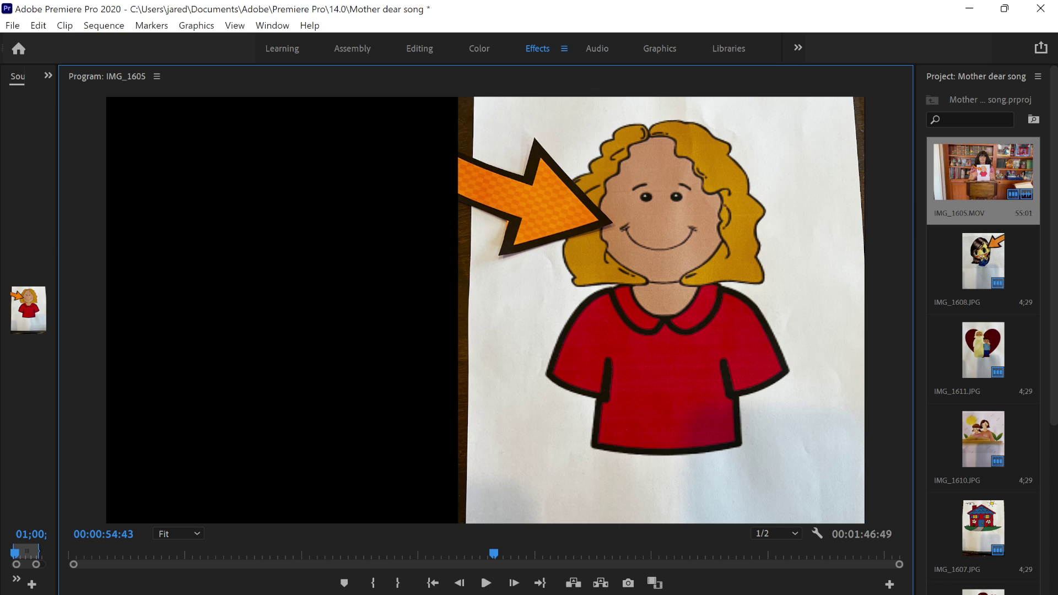
pyautogui.press('j')
pyautogui.press('j')
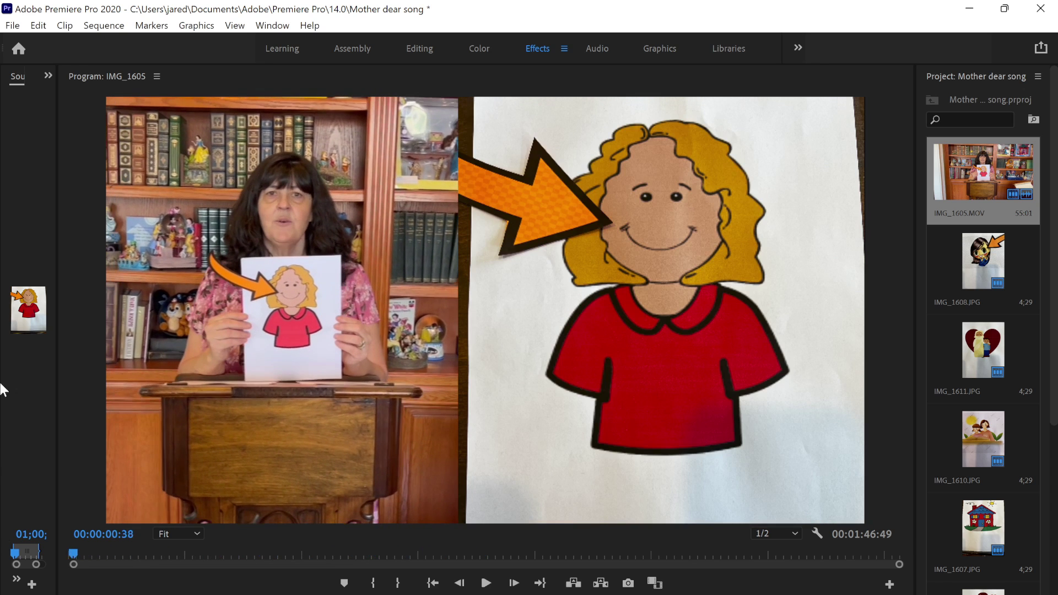
pyautogui.press('space')
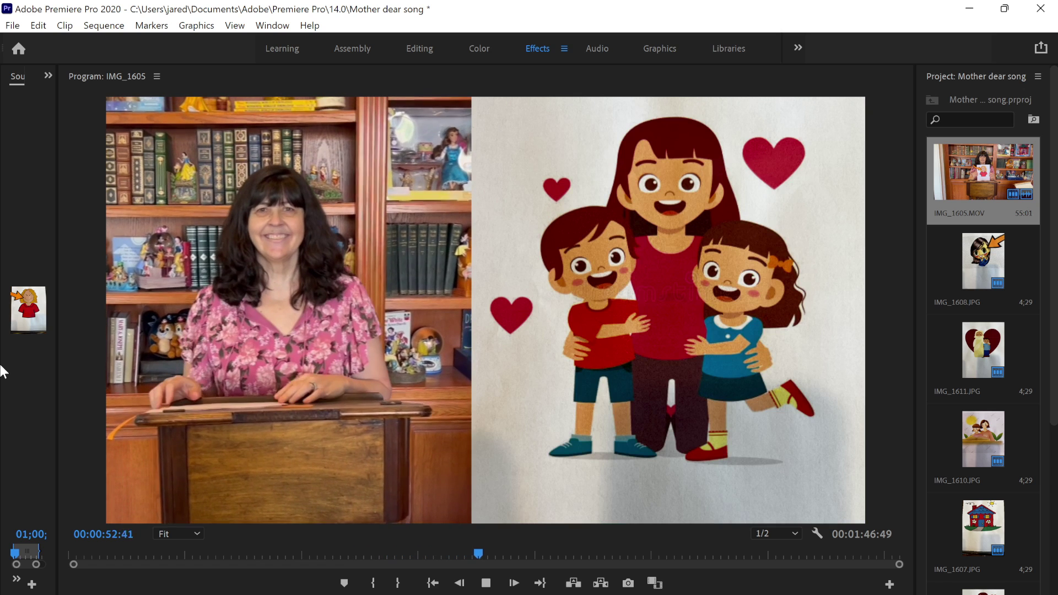
pyautogui.press('space')
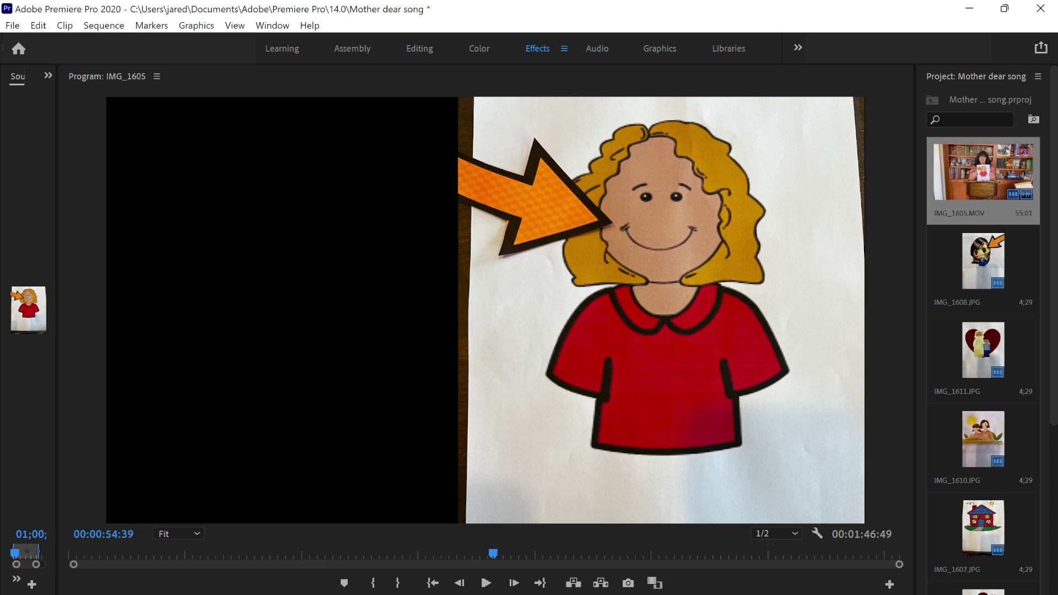
# Switch to the Mother Dear video on YouTube in Edge and play it from the beginning
pyautogui.moveTo(443, 588)
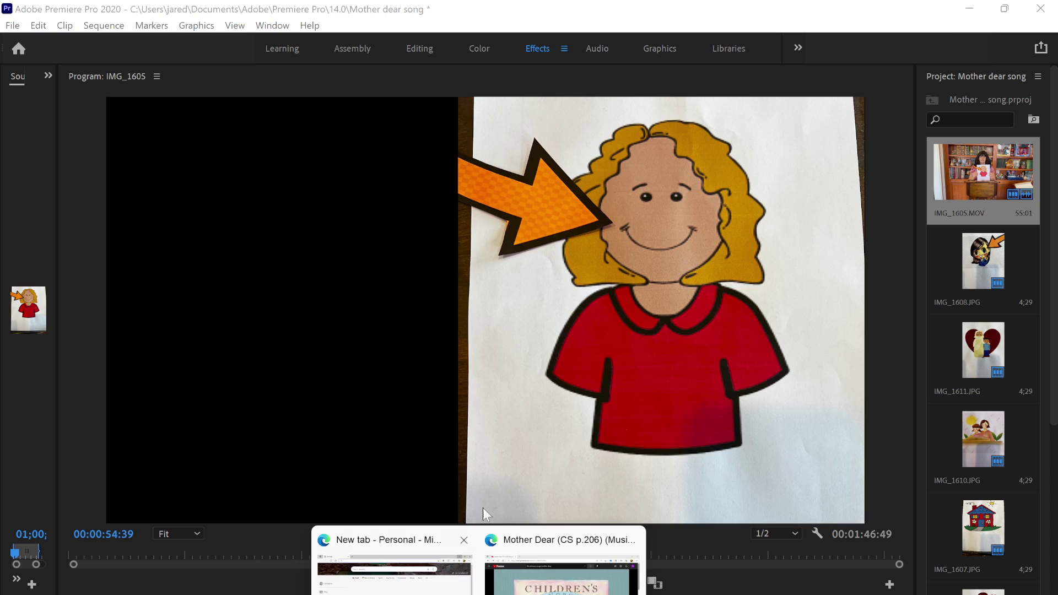
pyautogui.click(573, 567)
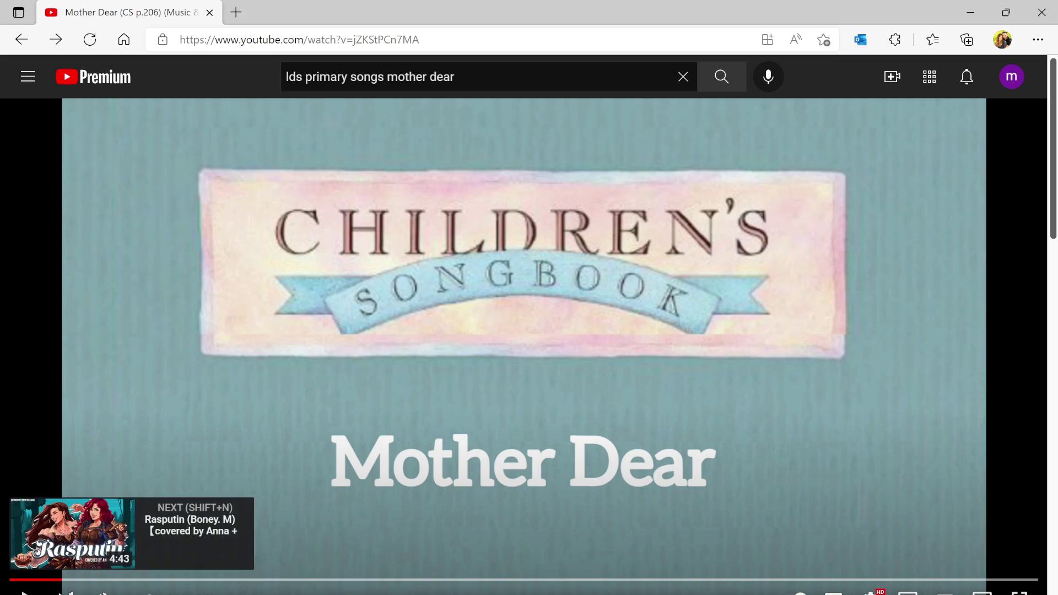
pyautogui.moveTo(59, 586); pyautogui.dragTo(4, 590)
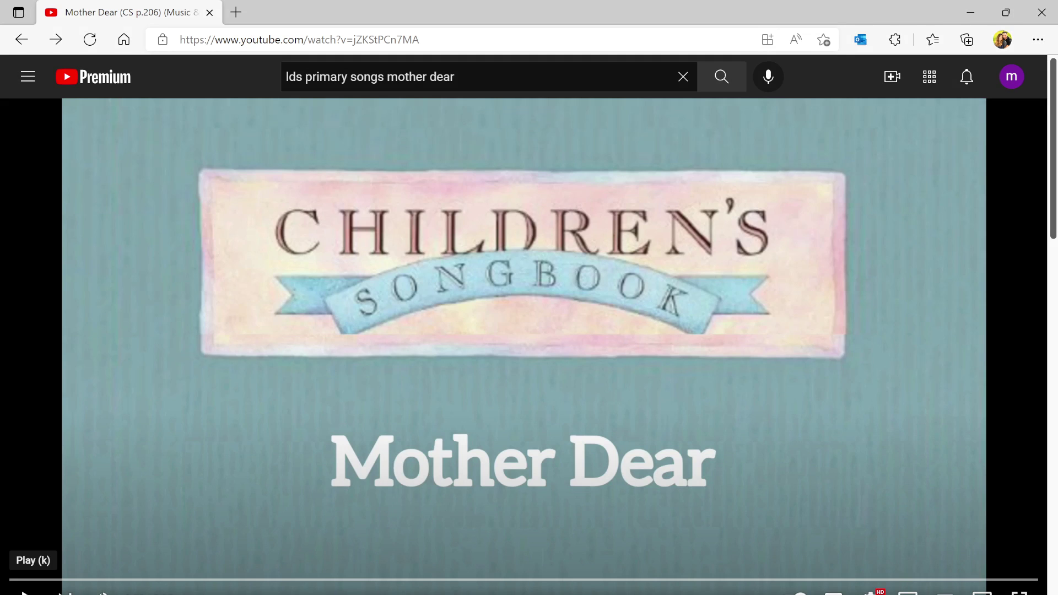
pyautogui.click(25, 593)
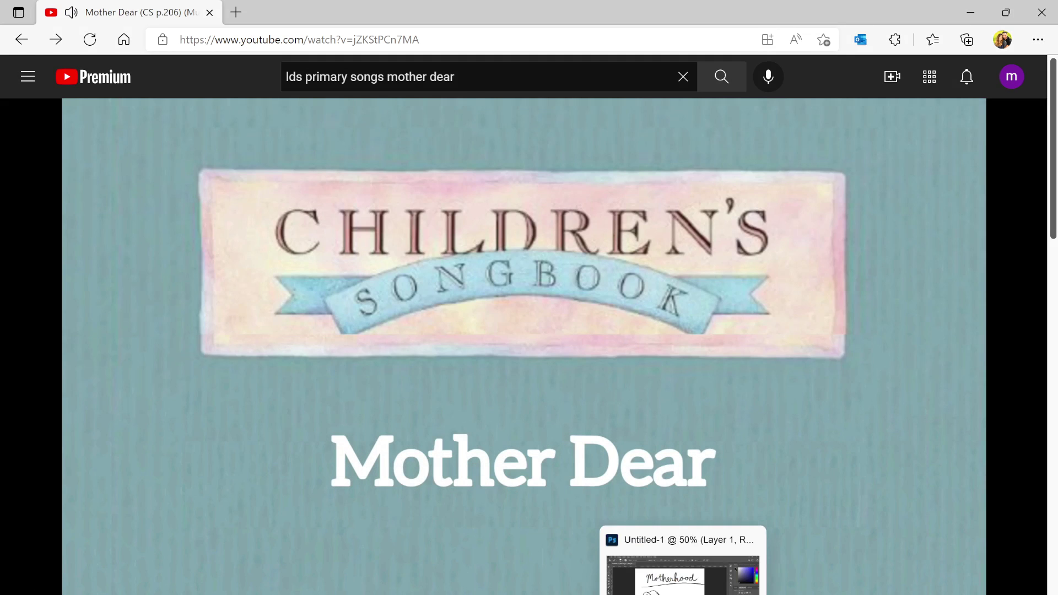
# Switch to Photoshop, detail the child's eyes, and draw the neck, T-shirt and arm reaching to hold the woman's hand
pyautogui.click(680, 592)
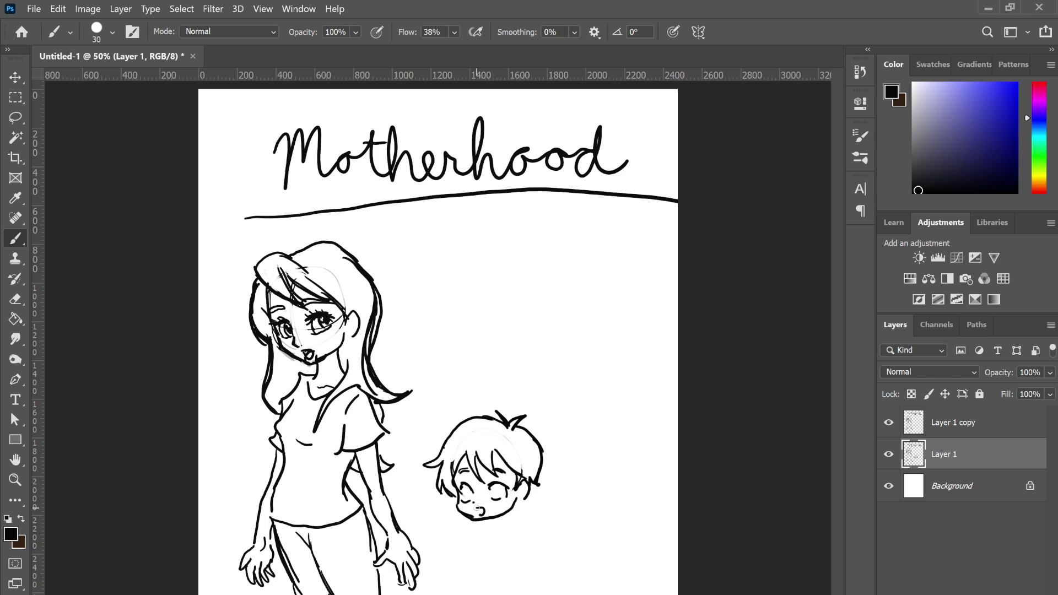
pyautogui.moveTo(477, 508)
pyautogui.mouseDown()
pyautogui.moveTo(467, 486)
pyautogui.moveTo(499, 496)
pyautogui.moveTo(500, 484)
pyautogui.moveTo(510, 526)
pyautogui.moveTo(487, 523)
pyautogui.moveTo(483, 538)
pyautogui.moveTo(510, 528)
pyautogui.moveTo(534, 546)
pyautogui.moveTo(468, 548)
pyautogui.moveTo(465, 576)
pyautogui.moveTo(448, 560)
pyautogui.moveTo(392, 561)
pyautogui.moveTo(399, 570)
pyautogui.moveTo(389, 560)
pyautogui.moveTo(400, 573)
pyautogui.moveTo(478, 583)
pyautogui.moveTo(478, 594)
pyautogui.mouseUp()
pyautogui.moveTo(522, 545)
pyautogui.mouseDown()
pyautogui.moveTo(519, 581)
pyautogui.moveTo(537, 578)
pyautogui.moveTo(538, 549)
pyautogui.moveTo(548, 594)
pyautogui.moveTo(533, 592)
pyautogui.mouseUp()
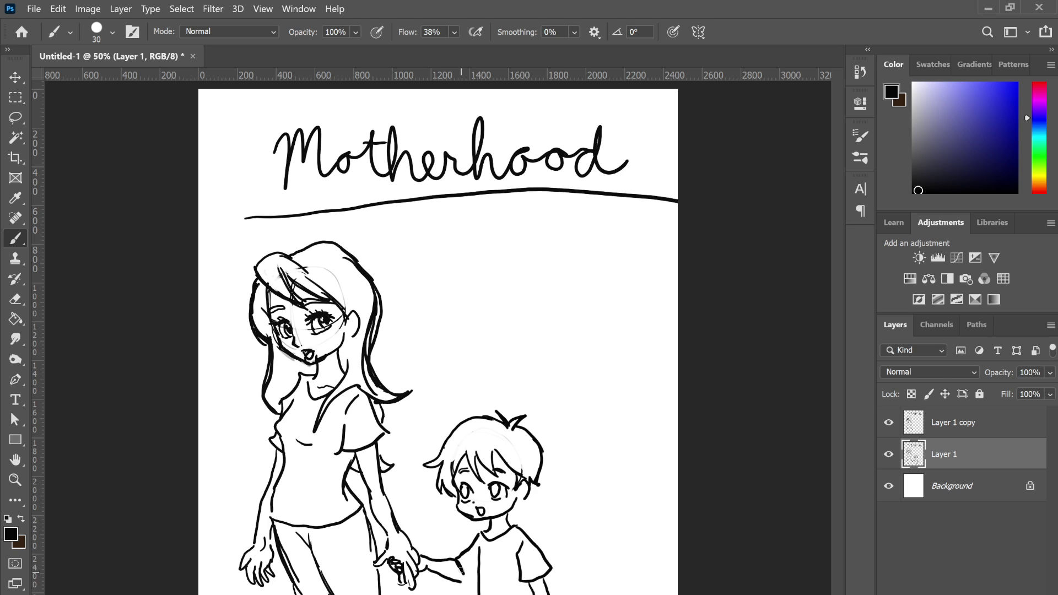
pyautogui.moveTo(461, 565); pyautogui.dragTo(471, 594)
# Switch to the Mother Dear video in Edge and replay it
pyautogui.moveTo(683, 594)
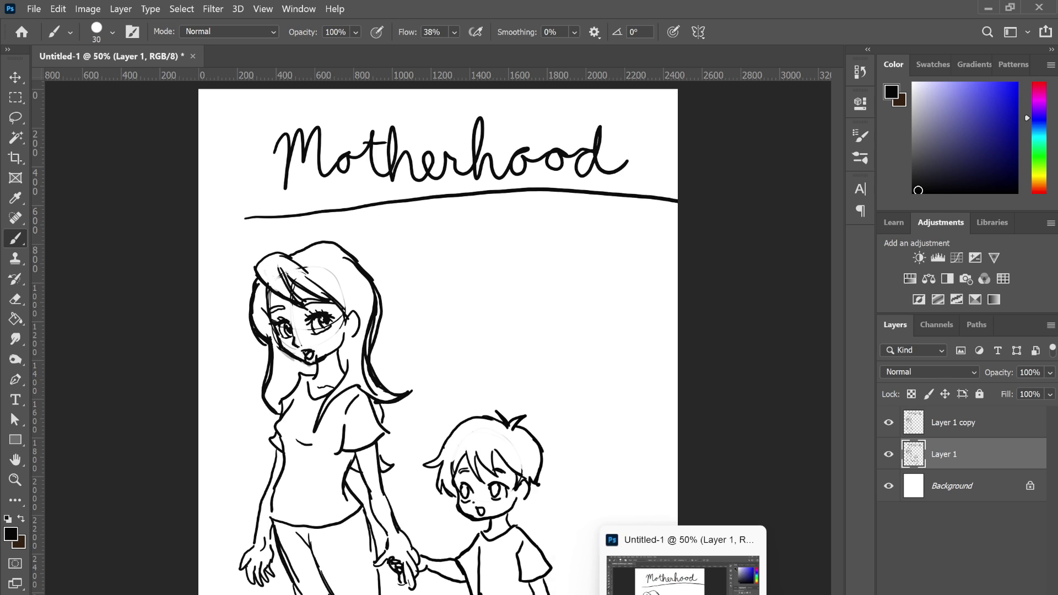
pyautogui.moveTo(485, 594)
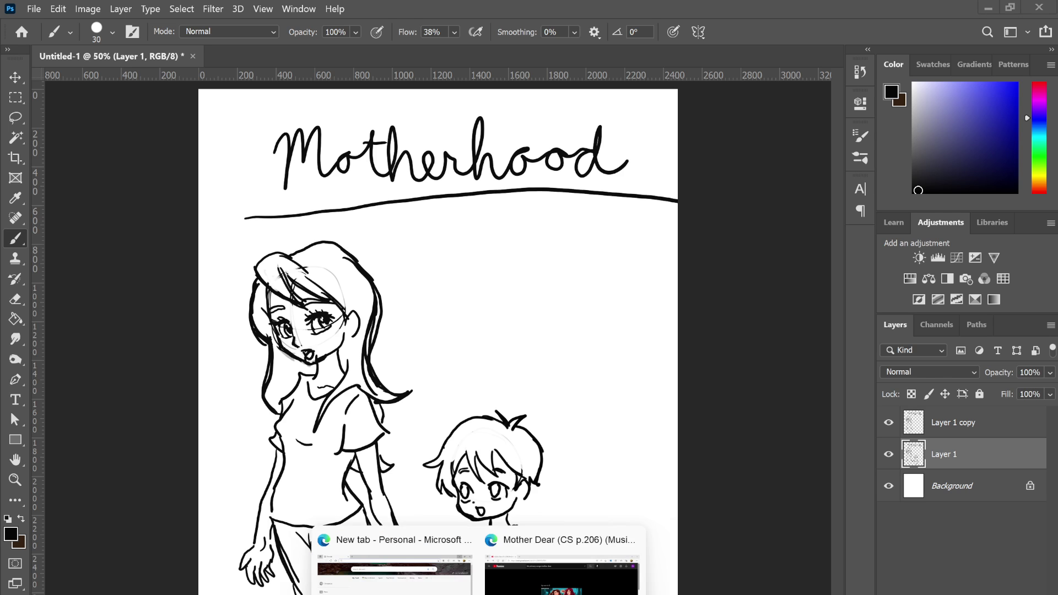
pyautogui.click(576, 570)
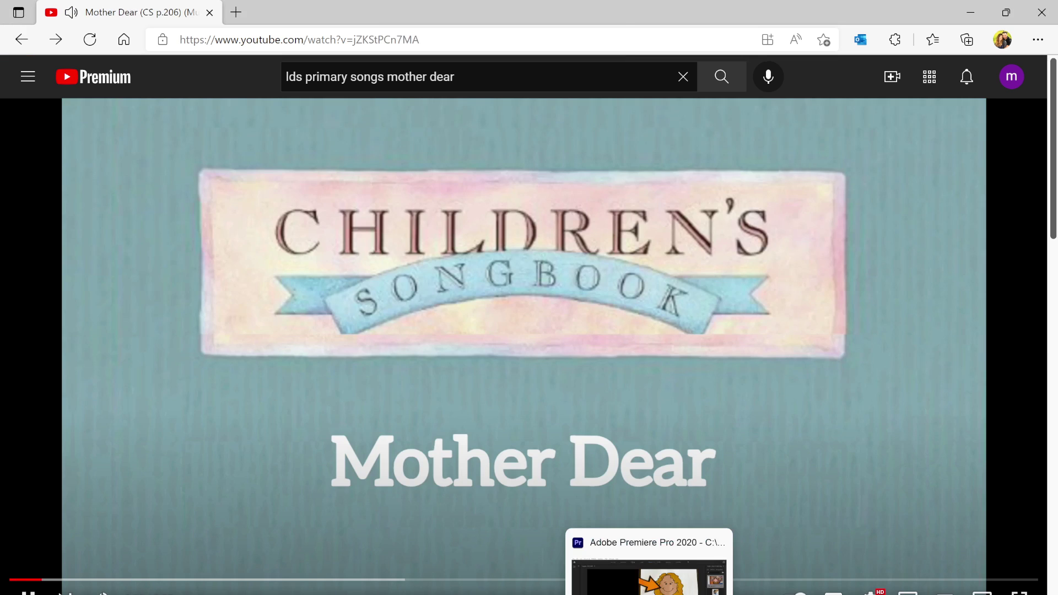
# Switch to Photoshop and delete the Layer 1 copy layer
pyautogui.click(683, 593)
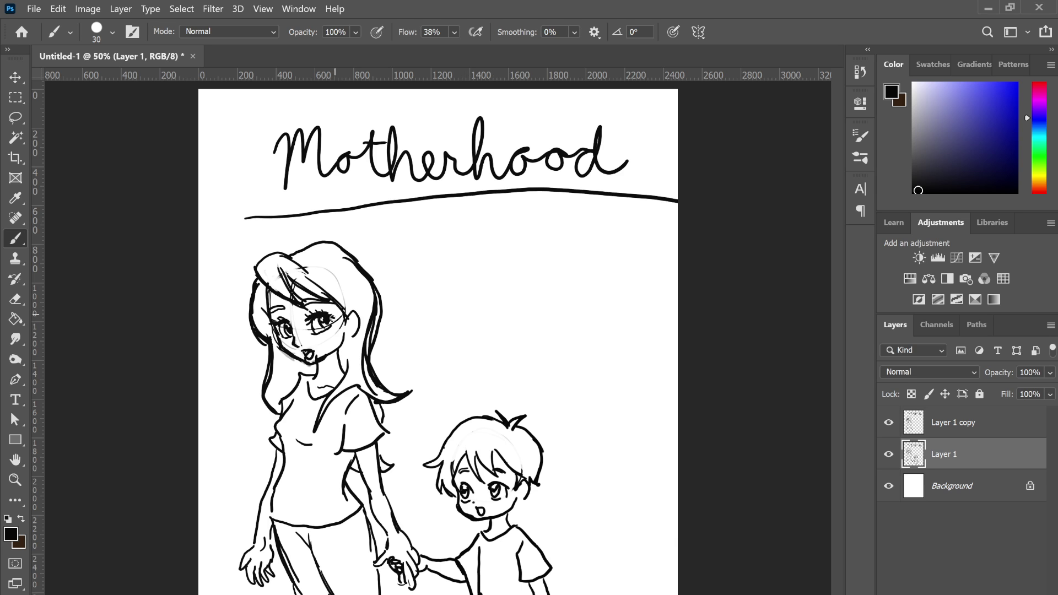
pyautogui.press('e')
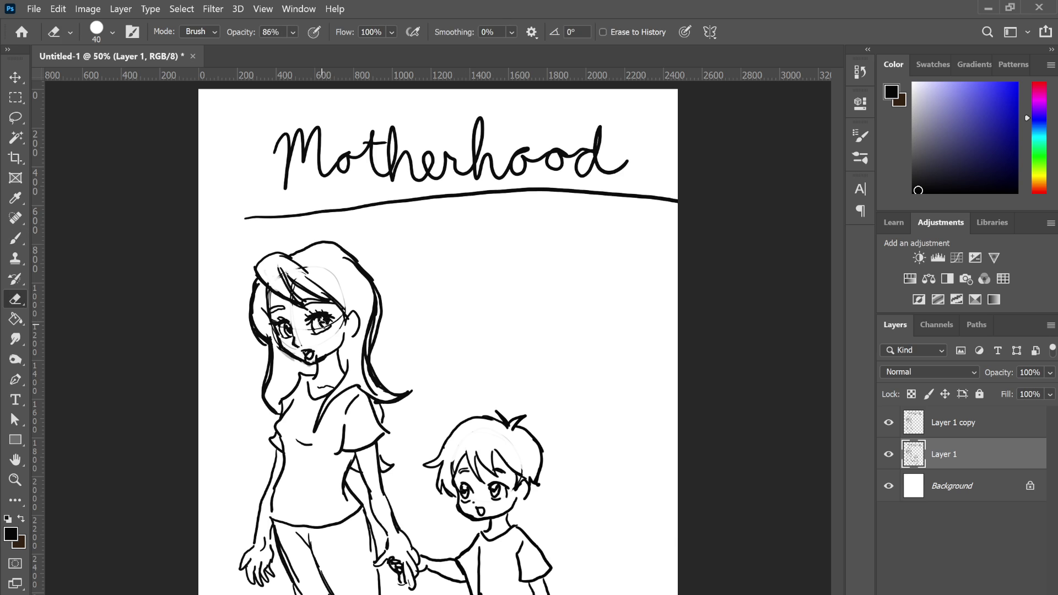
pyautogui.click(954, 427)
pyautogui.press('Delete')
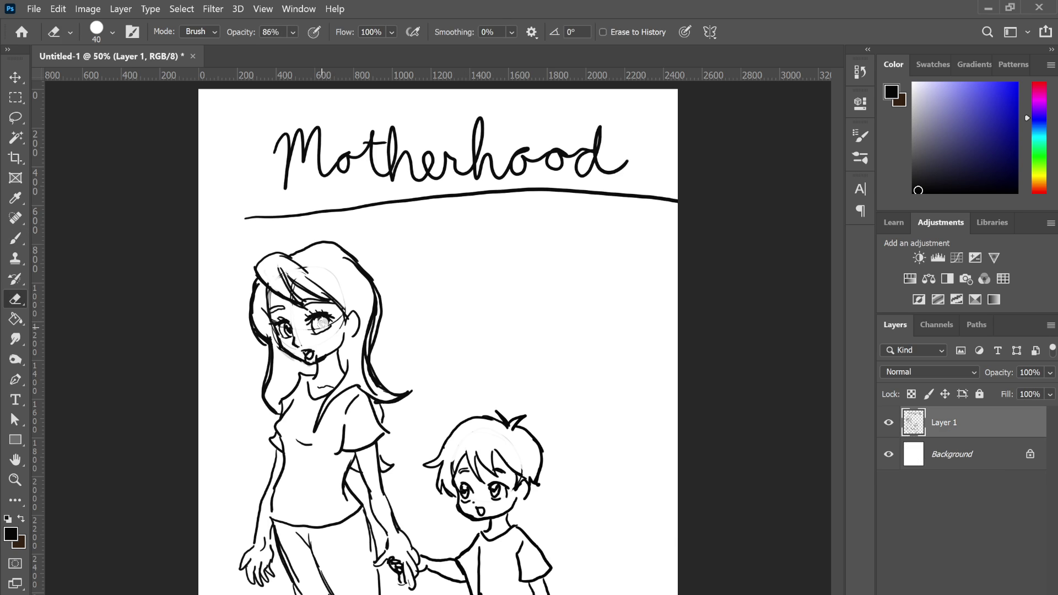
# Erase the woman's irises and repaint them darker with the brush
pyautogui.moveTo(289, 327); pyautogui.dragTo(287, 329)
pyautogui.press('b')
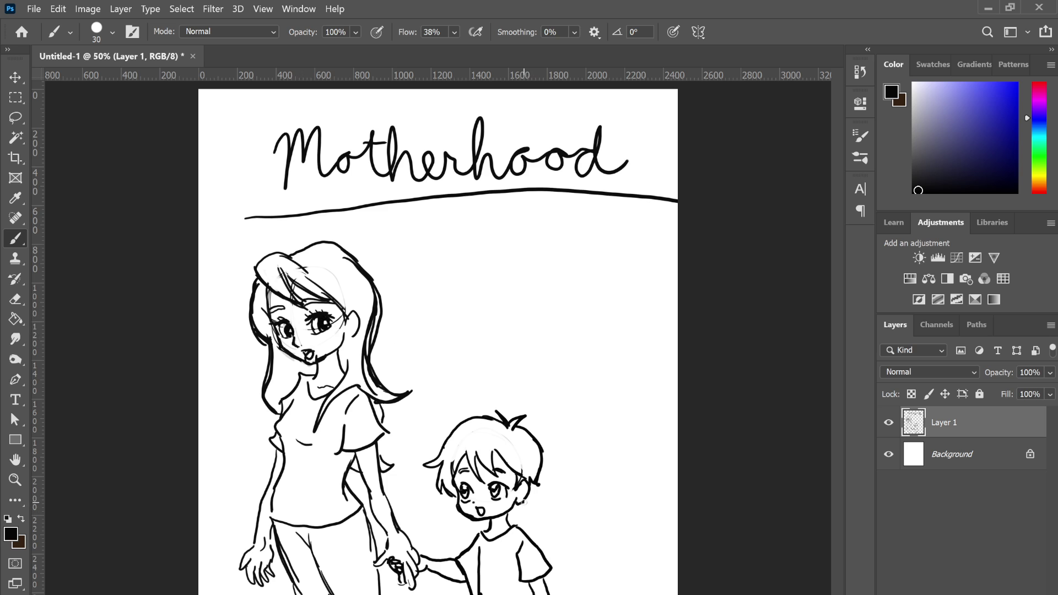
# Draw scribbled hair behind the child's ear and add strokes at the neck and collar
pyautogui.moveTo(524, 504)
pyautogui.mouseDown()
pyautogui.moveTo(514, 513)
pyautogui.moveTo(534, 495)
pyautogui.moveTo(524, 507)
pyautogui.mouseUp()
pyautogui.moveTo(499, 528); pyautogui.dragTo(489, 533)
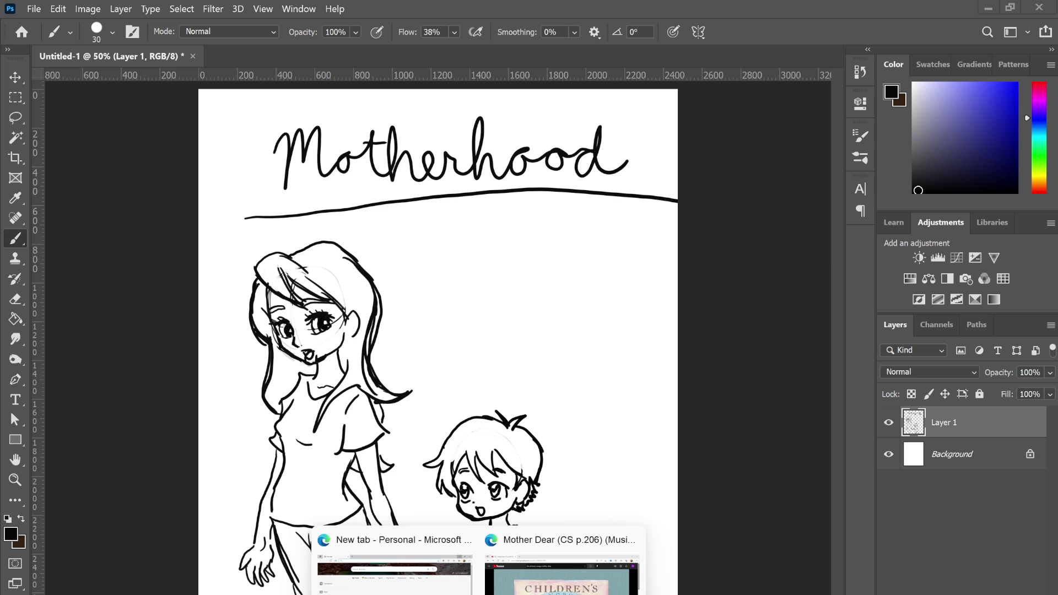
# Switch to the finished Mother Dear video in Edge, restart it and pause it
pyautogui.click(556, 573)
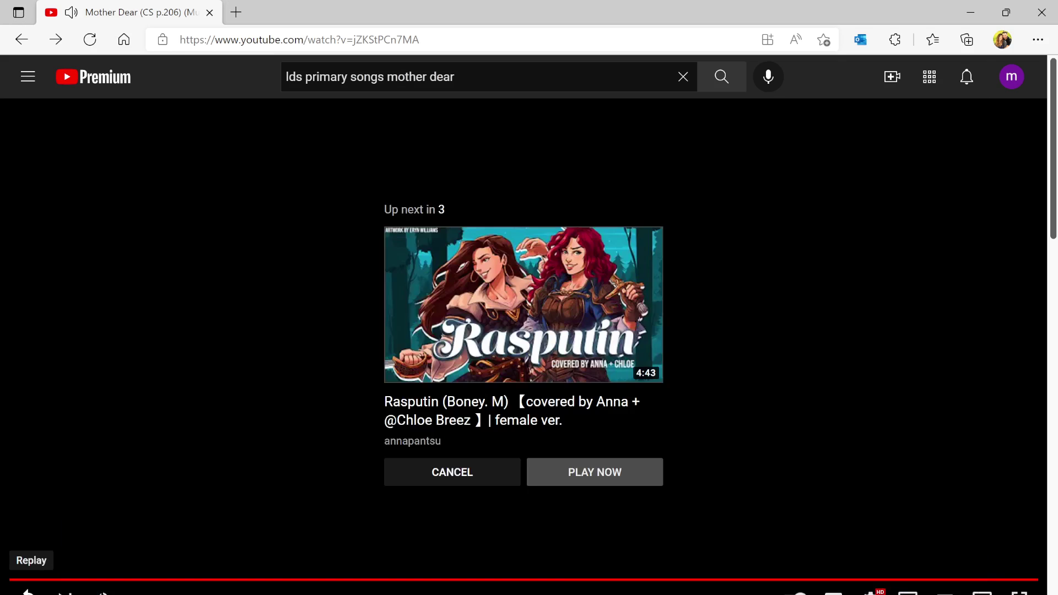
pyautogui.click(28, 591)
pyautogui.click(28, 592)
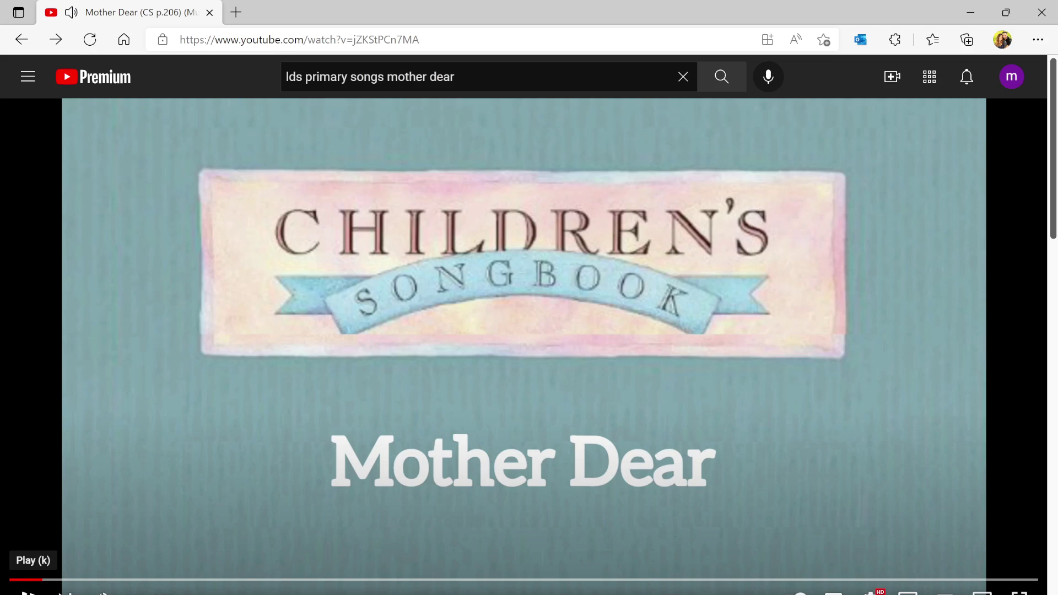
# Switch to Photoshop and draw a long-stemmed daisy held by the woman's free hand, refining the fingers around it
pyautogui.moveTo(615, 592)
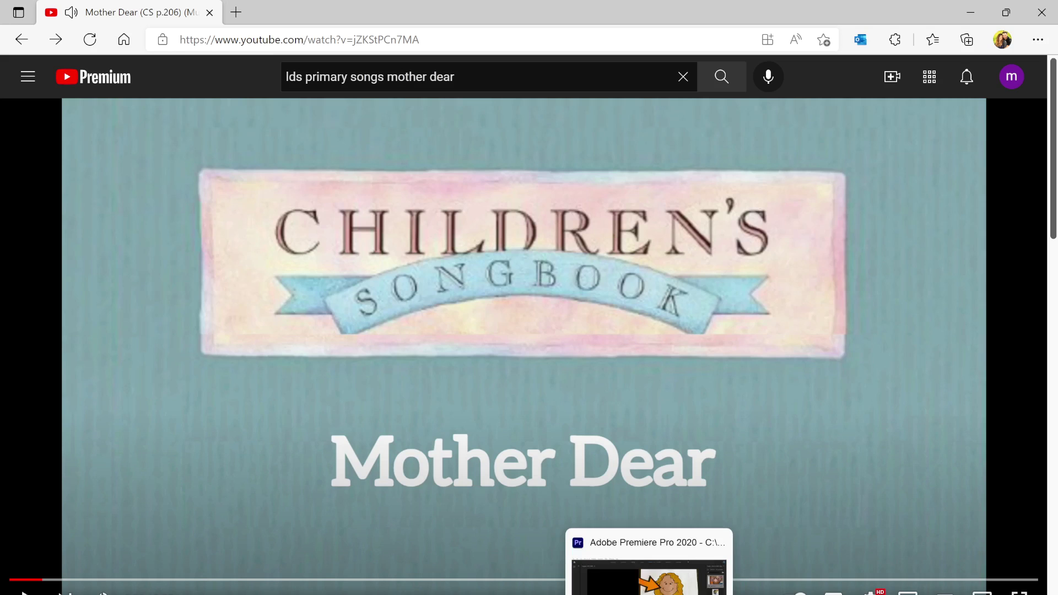
pyautogui.moveTo(682, 592)
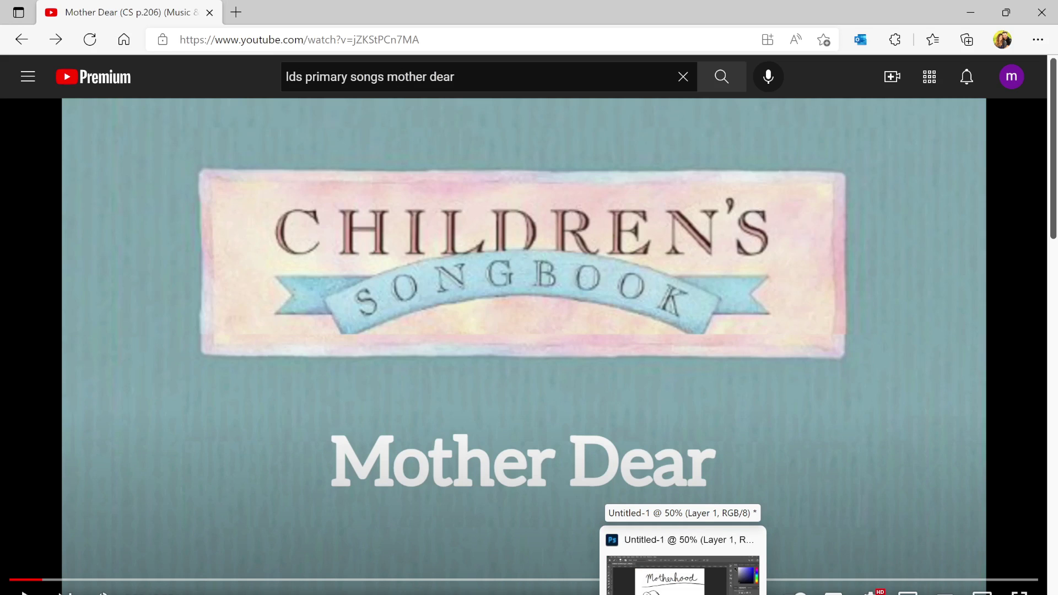
pyautogui.click(683, 551)
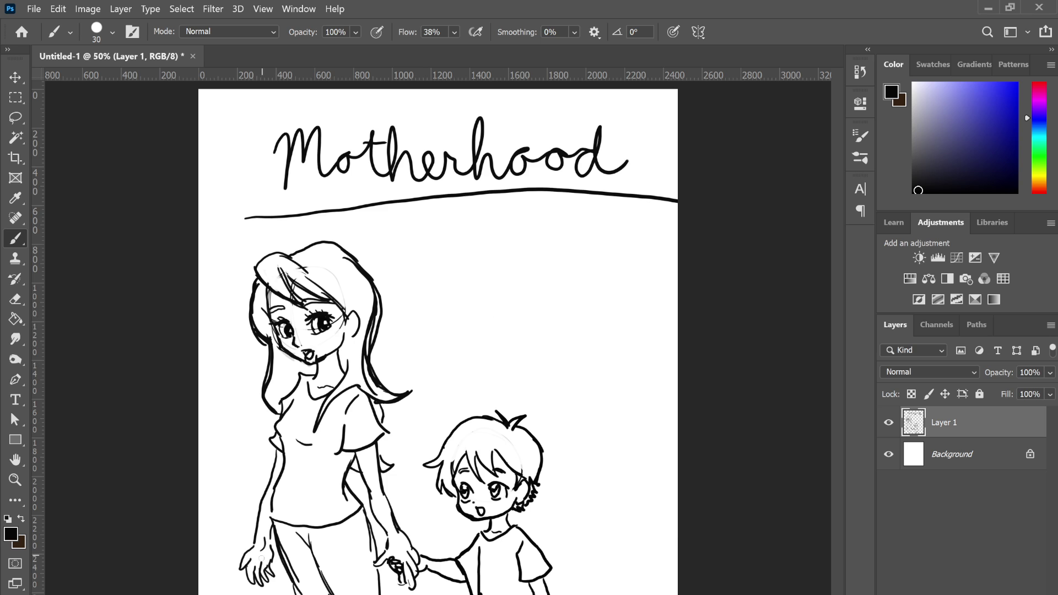
pyautogui.moveTo(246, 567)
pyautogui.mouseDown()
pyautogui.moveTo(281, 573)
pyautogui.moveTo(249, 555)
pyautogui.moveTo(224, 504)
pyautogui.moveTo(241, 505)
pyautogui.moveTo(232, 488)
pyautogui.moveTo(218, 495)
pyautogui.moveTo(228, 503)
pyautogui.mouseUp()
pyautogui.moveTo(269, 578); pyautogui.dragTo(272, 594)
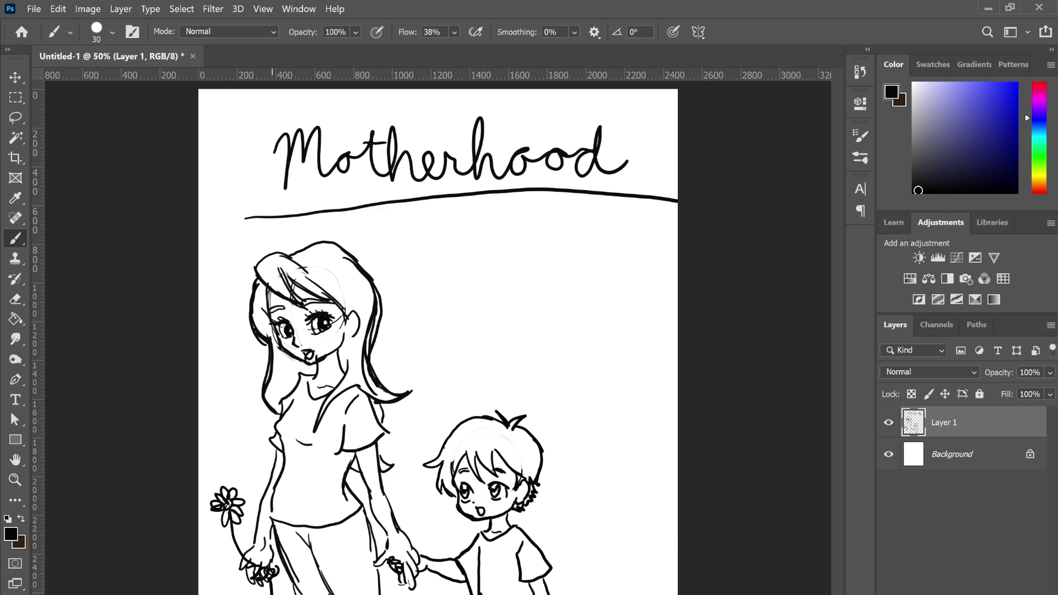
# Thicken the woman's fringe and ear lines and darken the child's eyebrows
pyautogui.moveTo(257, 270)
pyautogui.mouseDown()
pyautogui.moveTo(298, 306)
pyautogui.moveTo(330, 298)
pyautogui.moveTo(342, 325)
pyautogui.moveTo(351, 314)
pyautogui.moveTo(344, 336)
pyautogui.mouseUp()
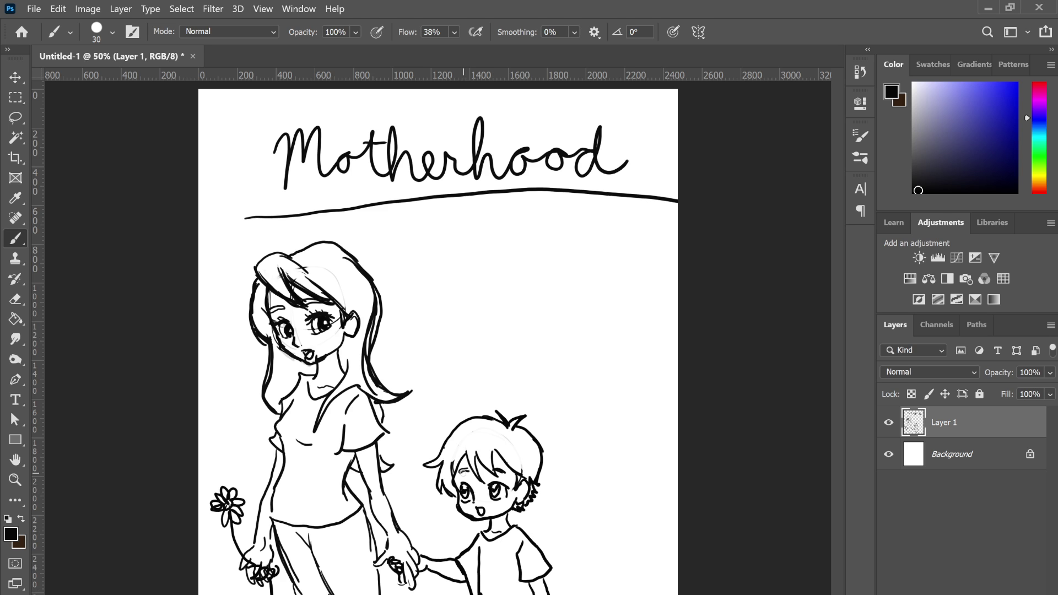
pyautogui.moveTo(459, 472); pyautogui.dragTo(466, 470)
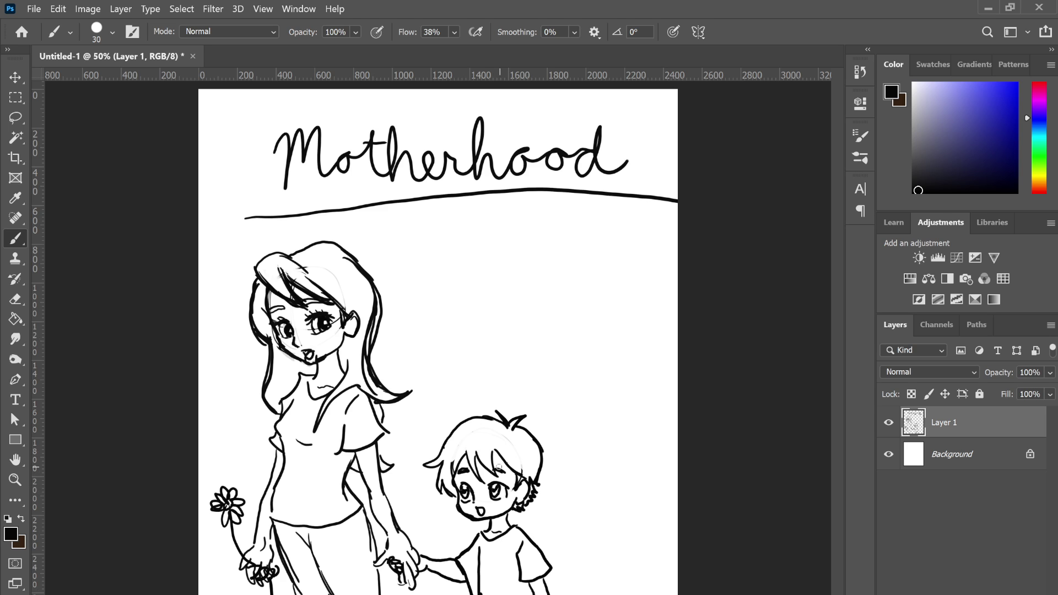